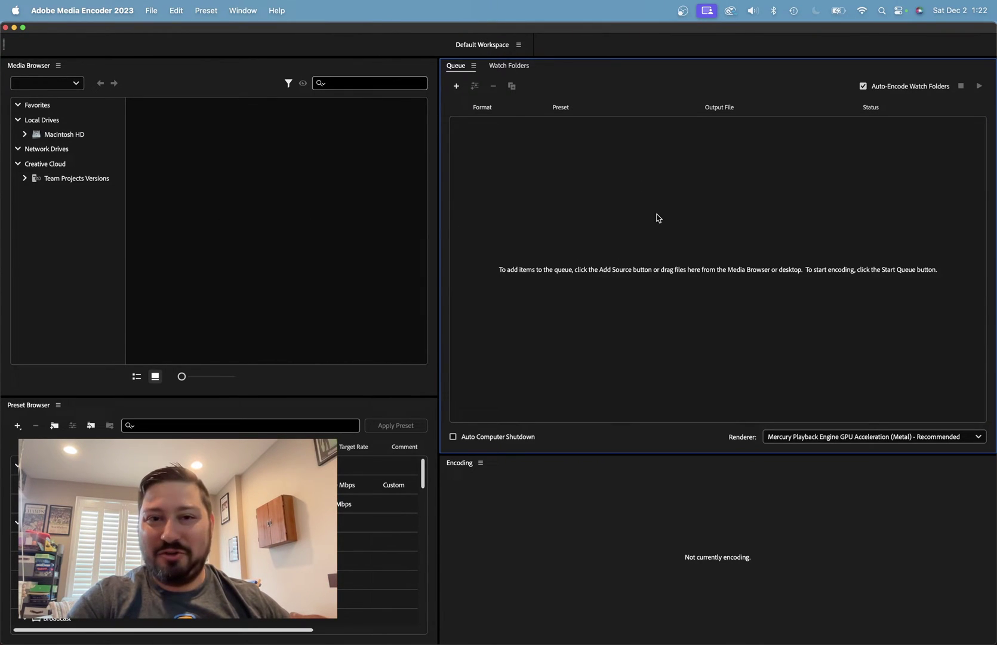
Step: Add BrightenClipInAE-MASTER-211201.mp4 from the AE - Brighten Footage folder to the empty queue
{"action": "left_click", "coordinate": [243, 11]}
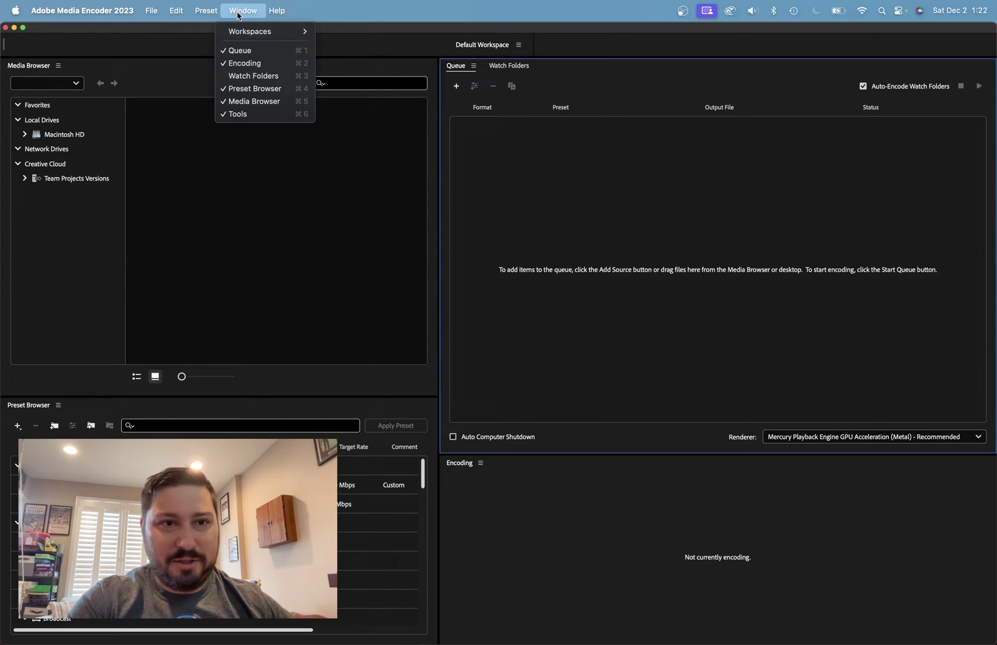
{"action": "left_click", "coordinate": [604, 216]}
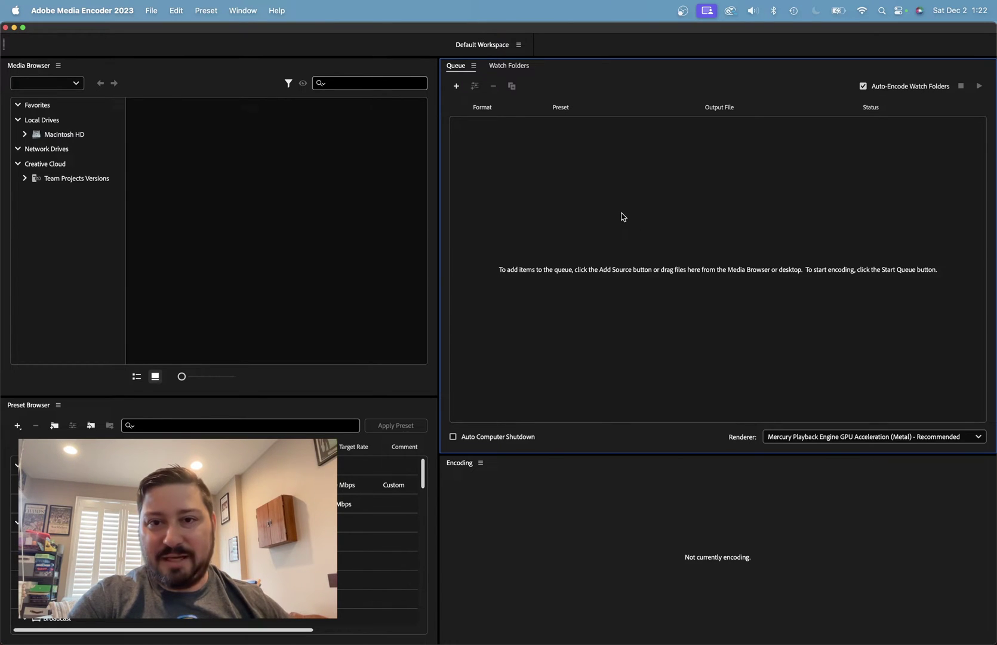
{"action": "double_click", "coordinate": [621, 217]}
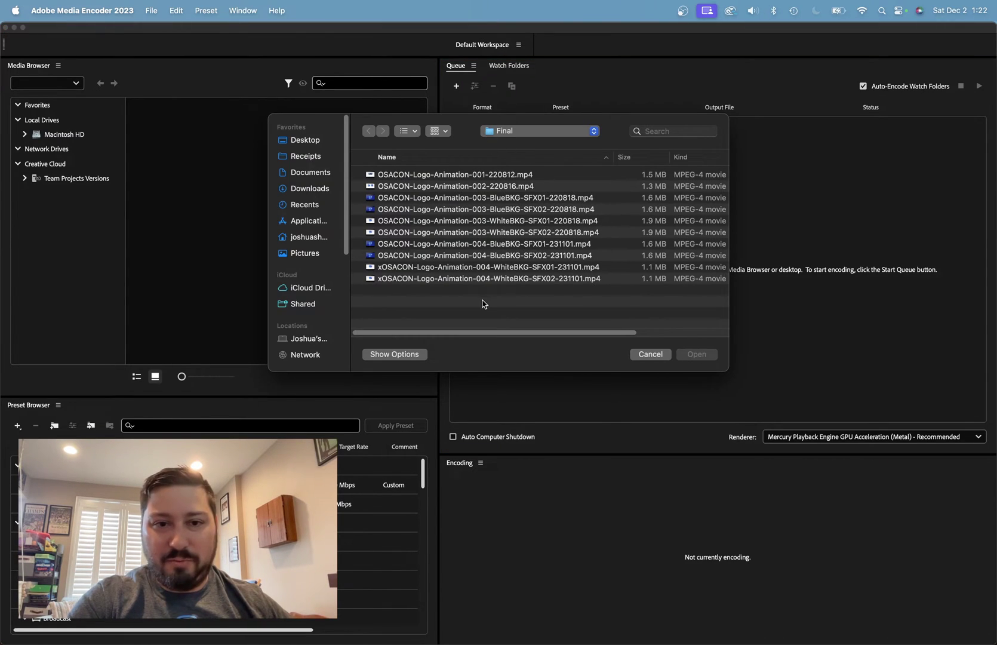
{"action": "left_click", "coordinate": [306, 222]}
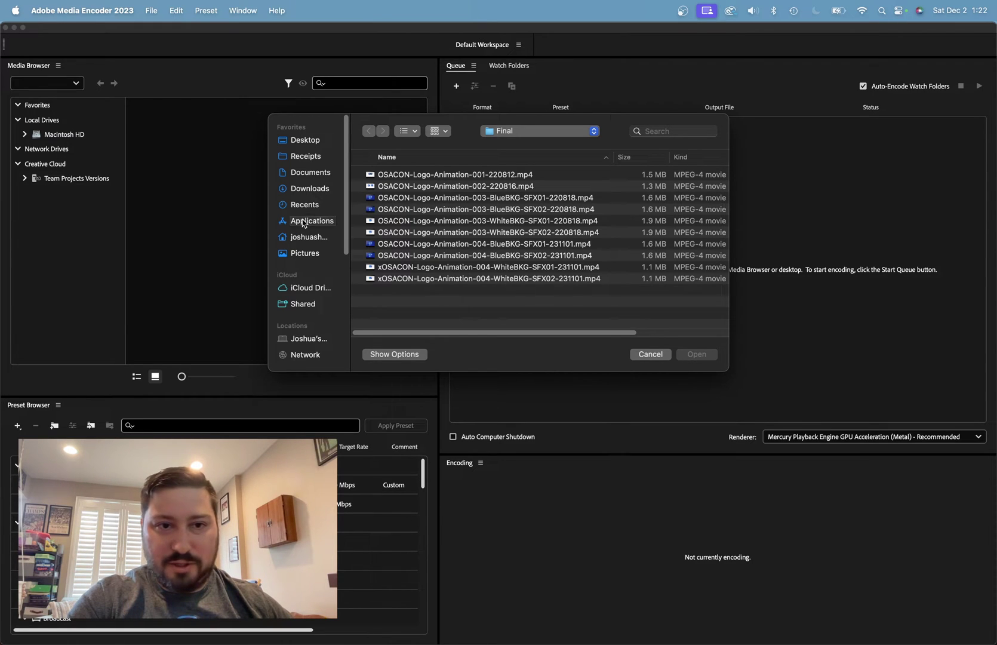
{"action": "left_click", "coordinate": [304, 143]}
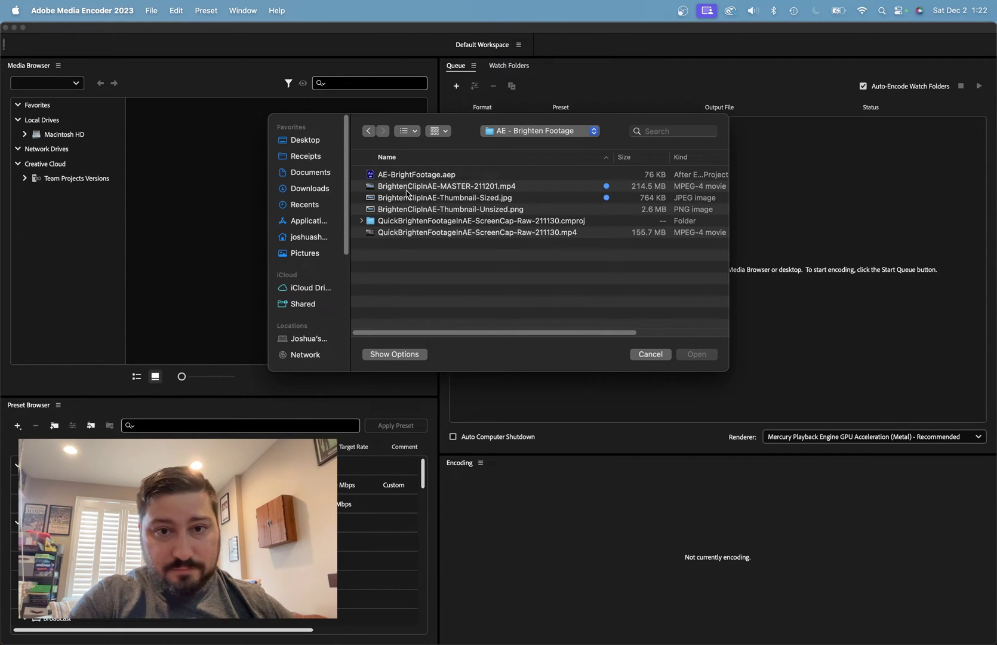
{"action": "double_click", "coordinate": [407, 190]}
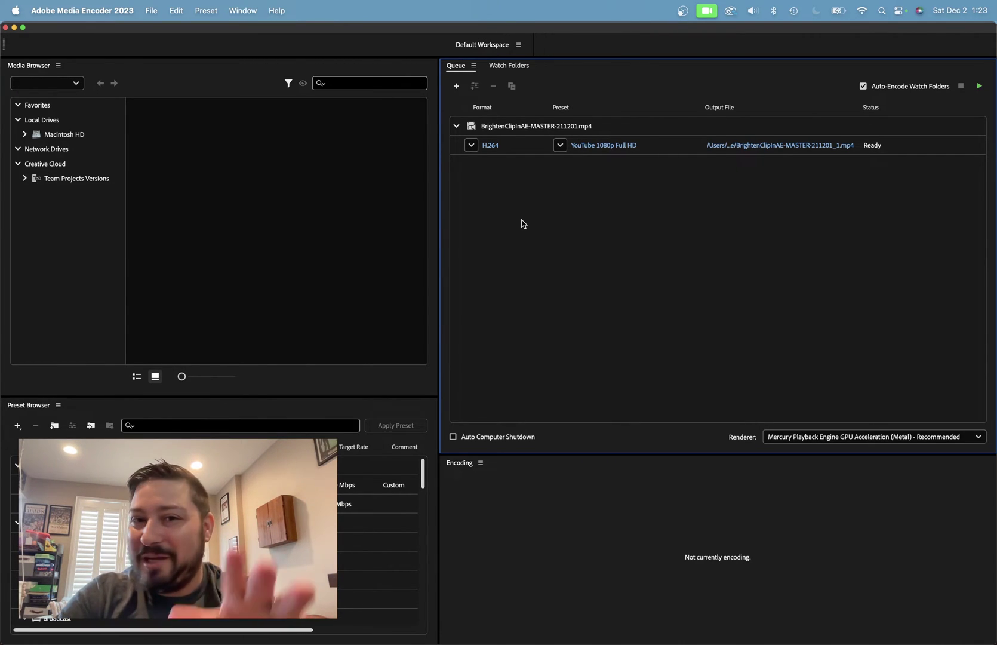
{"action": "left_click", "coordinate": [472, 146]}
{"action": "left_click", "coordinate": [475, 150]}
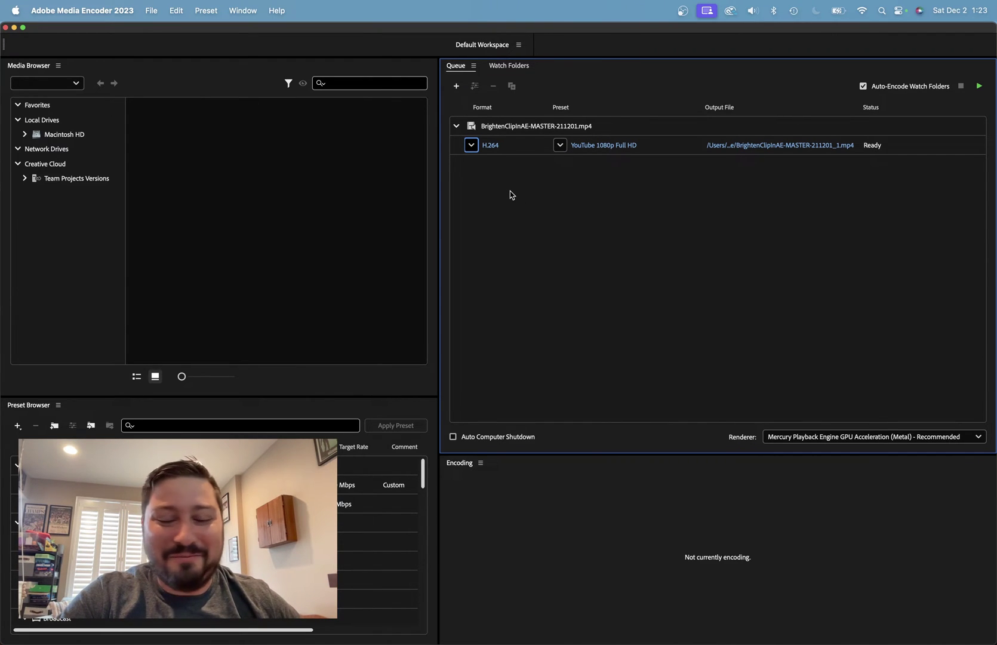
{"action": "left_click", "coordinate": [471, 145]}
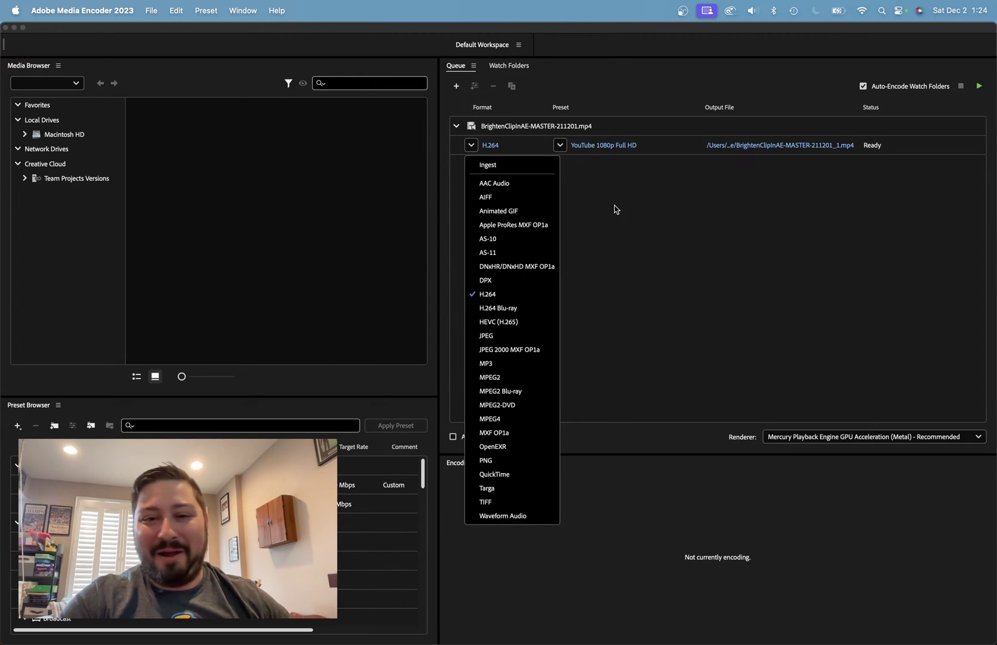
{"action": "left_click", "coordinate": [623, 261]}
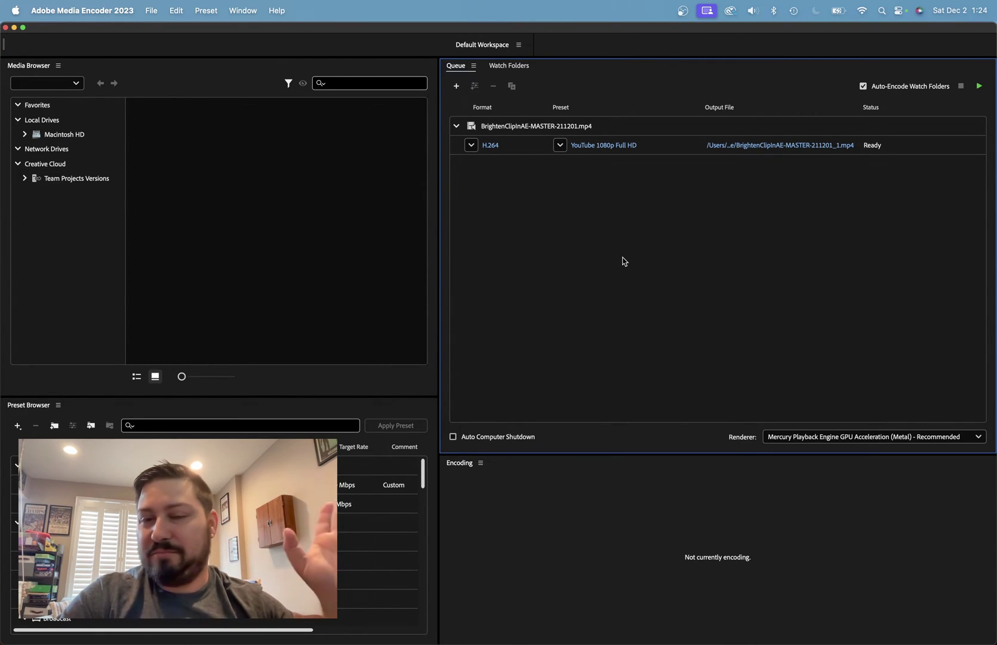
{"action": "left_click", "coordinate": [560, 146]}
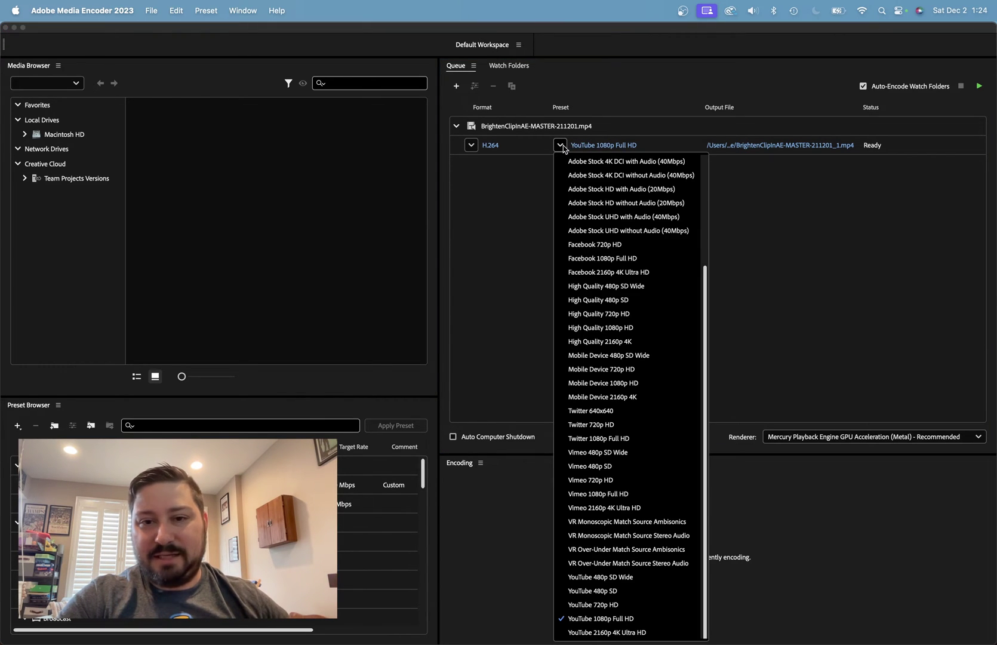
{"action": "scroll", "coordinate": [611, 316], "scroll_direction": "up", "scroll_amount": 5}
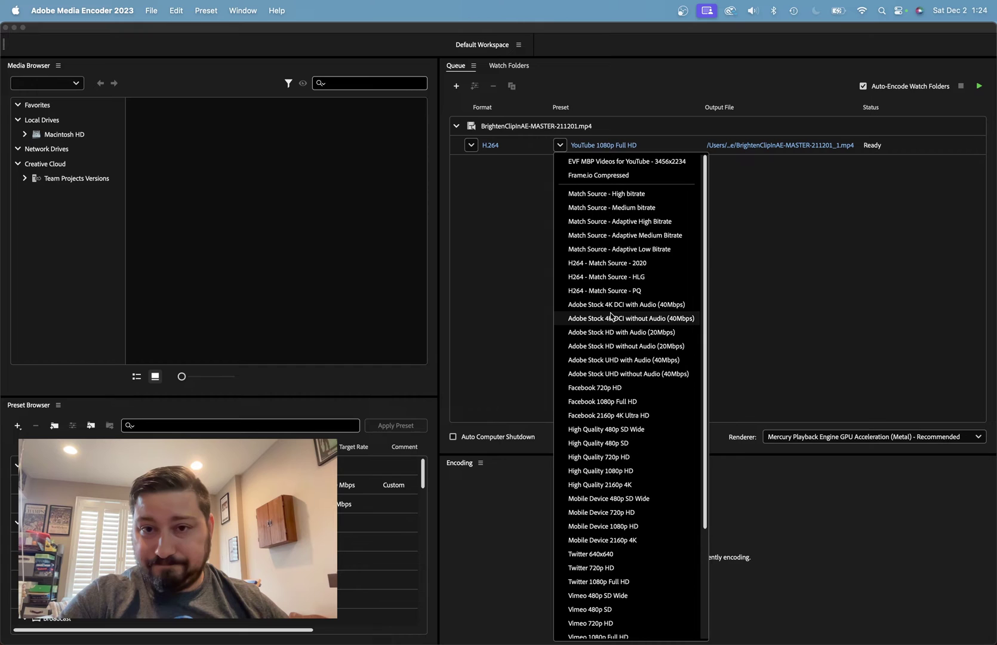
{"action": "scroll", "coordinate": [611, 316], "scroll_direction": "down", "scroll_amount": 5}
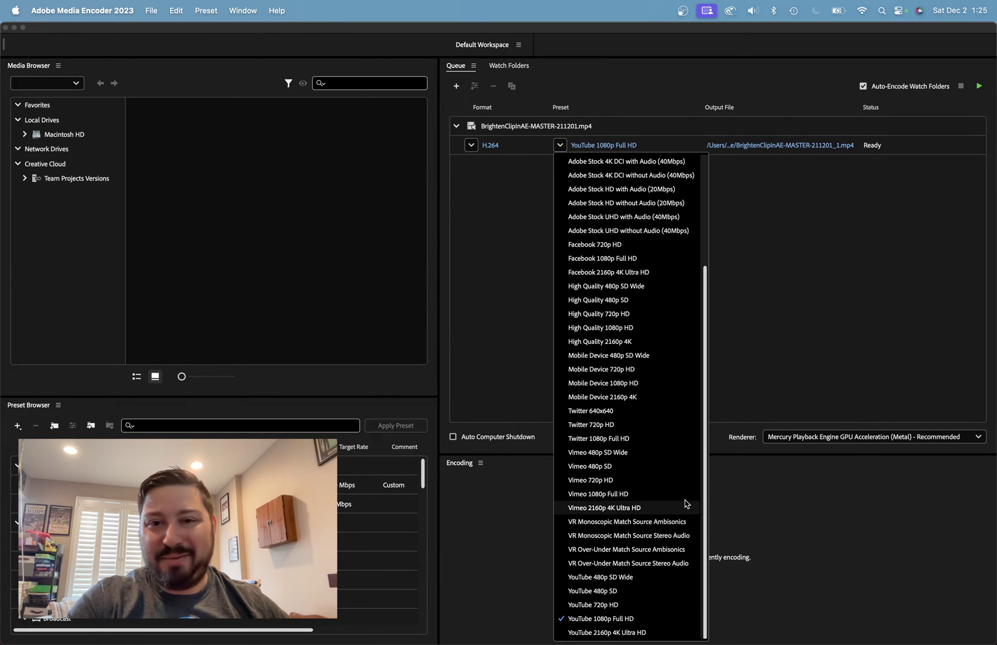
{"action": "scroll", "coordinate": [656, 432], "scroll_direction": "up", "scroll_amount": 3}
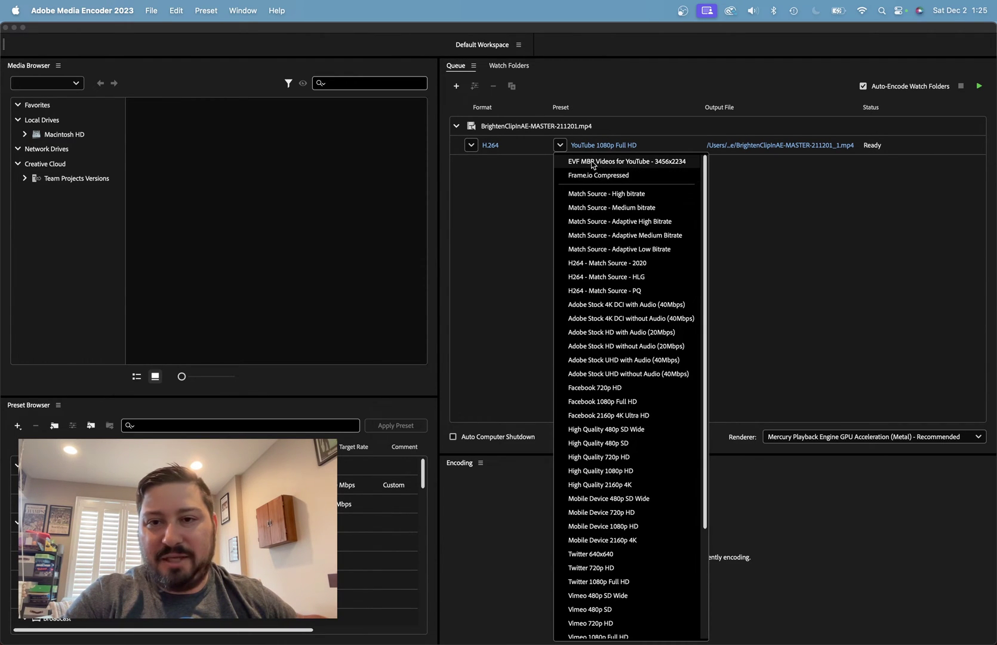
{"action": "left_click", "coordinate": [728, 195]}
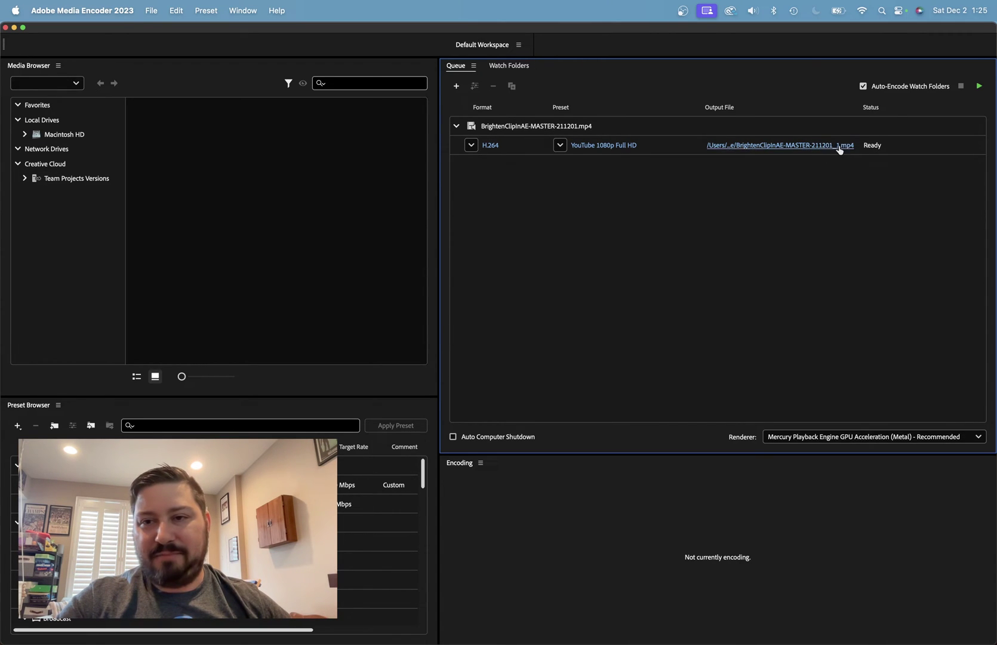
Step: Rename the job's output file to renamedclipfortutorial.mp4
{"action": "left_click", "coordinate": [785, 146]}
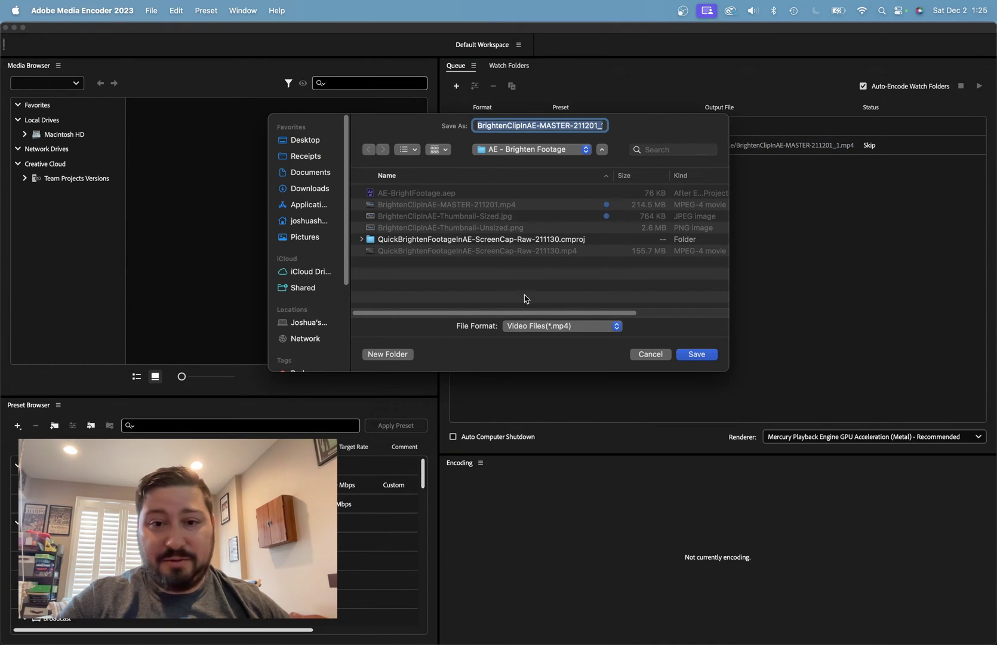
{"action": "left_click_drag", "start_coordinate": [725, 367], "coordinate": [797, 427]}
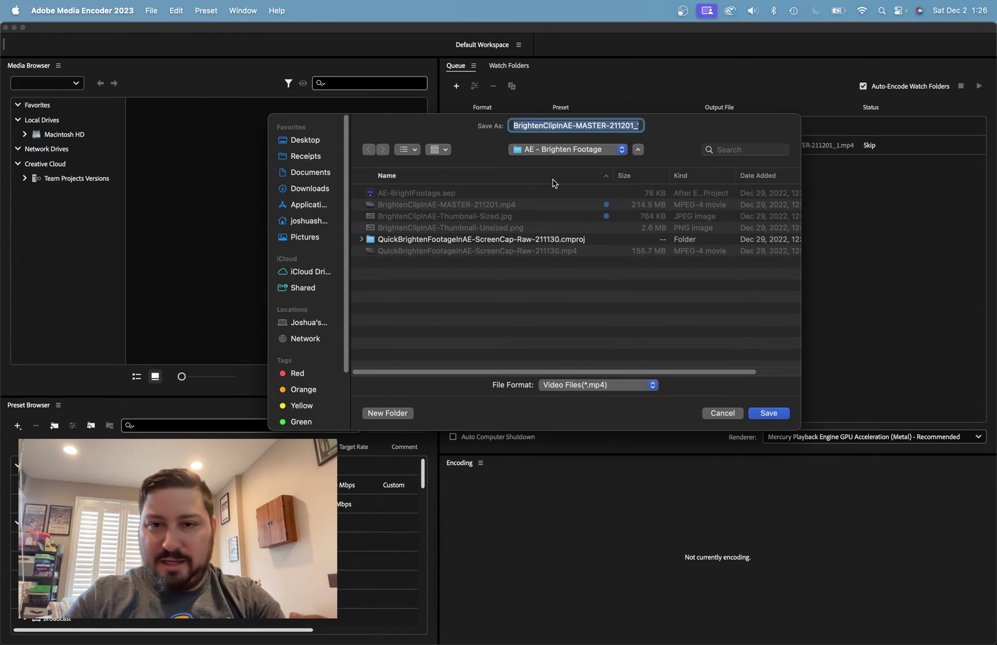
{"action": "type", "text": "renamed"}
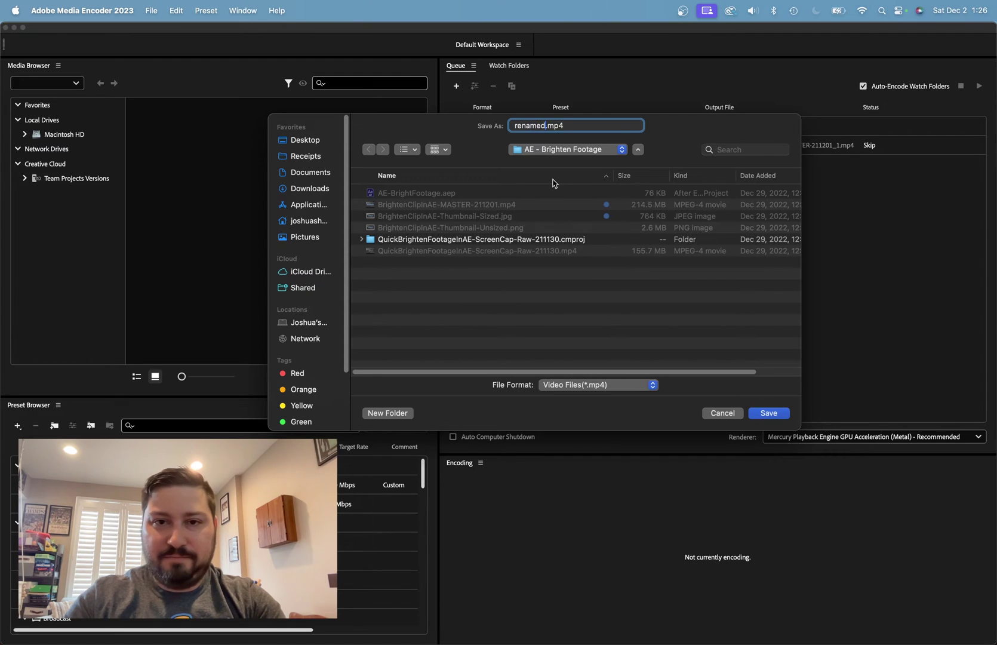
{"action": "type", "text": "clipfortutoria"}
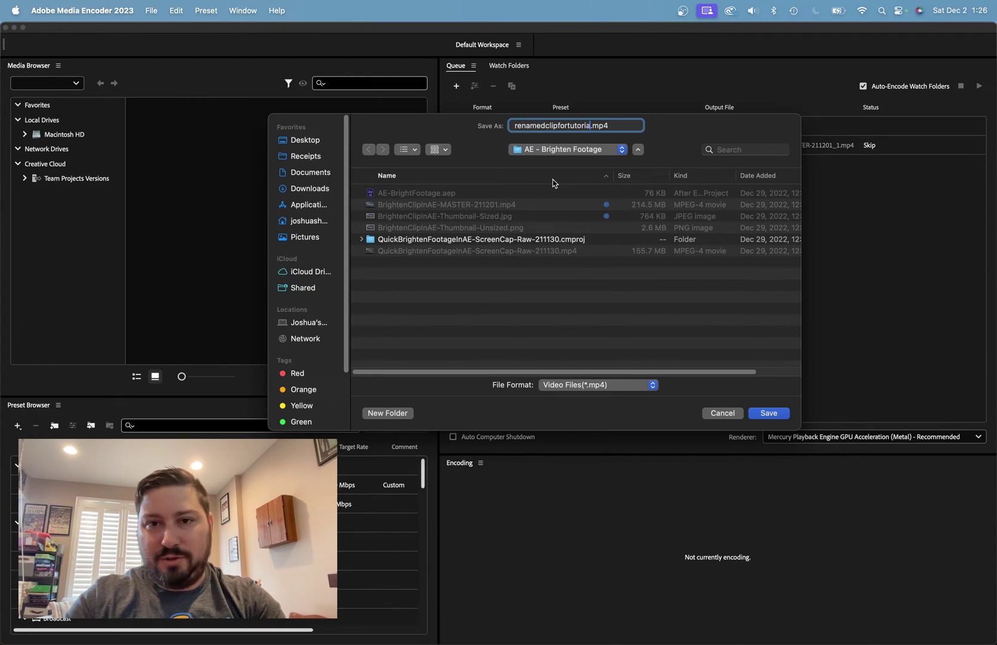
{"action": "type", "text": "l"}
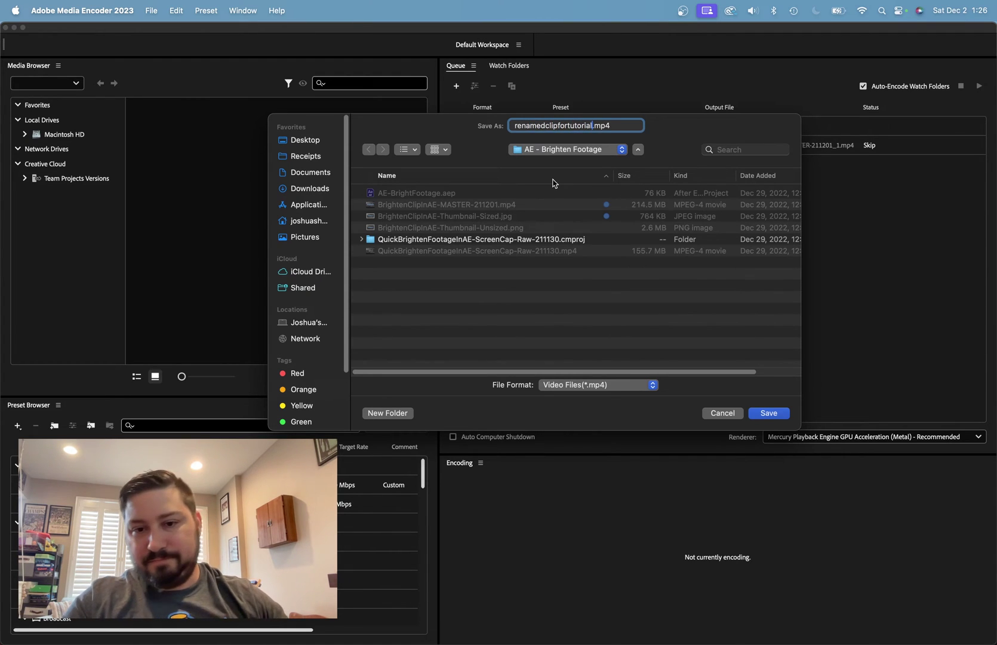
{"action": "left_click", "coordinate": [769, 414]}
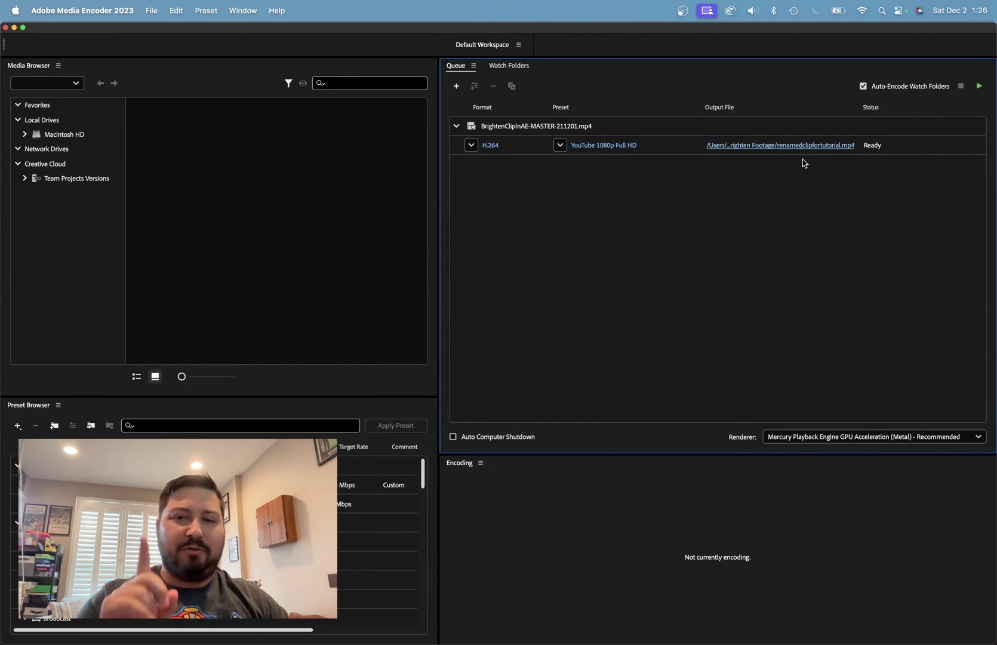
Step: Confirm the output name is unchanged, then open the YouTube 1080p Full HD export settings
{"action": "left_click", "coordinate": [739, 146]}
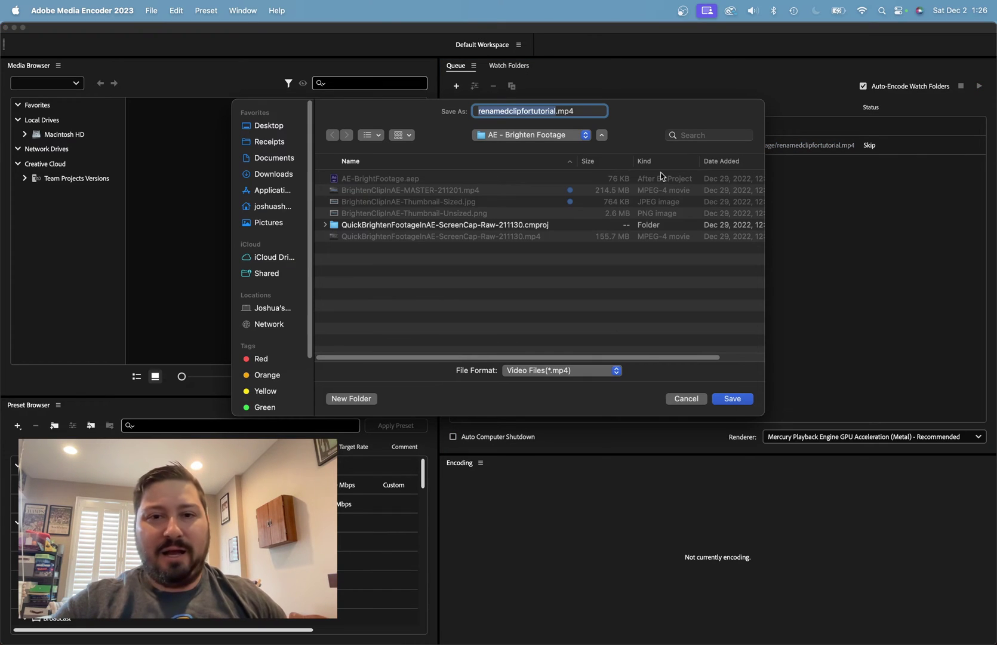
{"action": "left_click", "coordinate": [685, 399]}
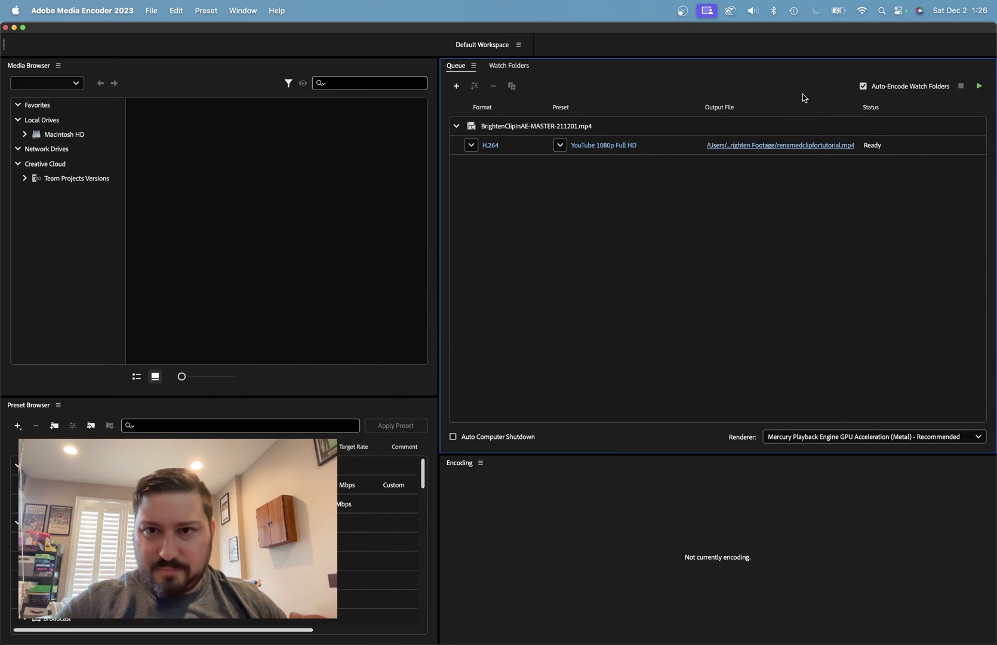
{"action": "left_click", "coordinate": [589, 146]}
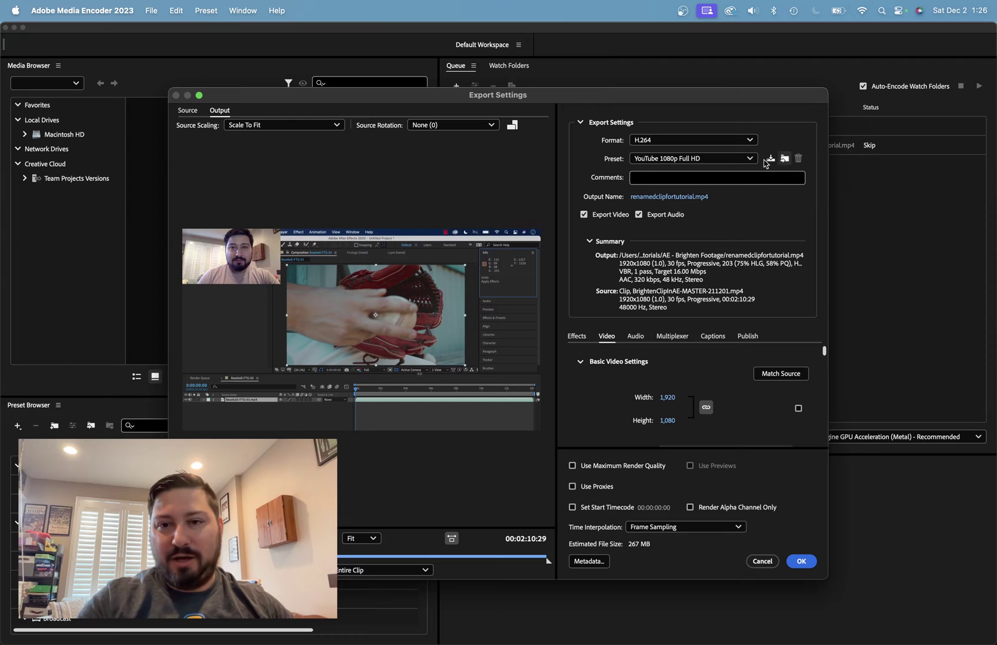
{"action": "left_click", "coordinate": [686, 198]}
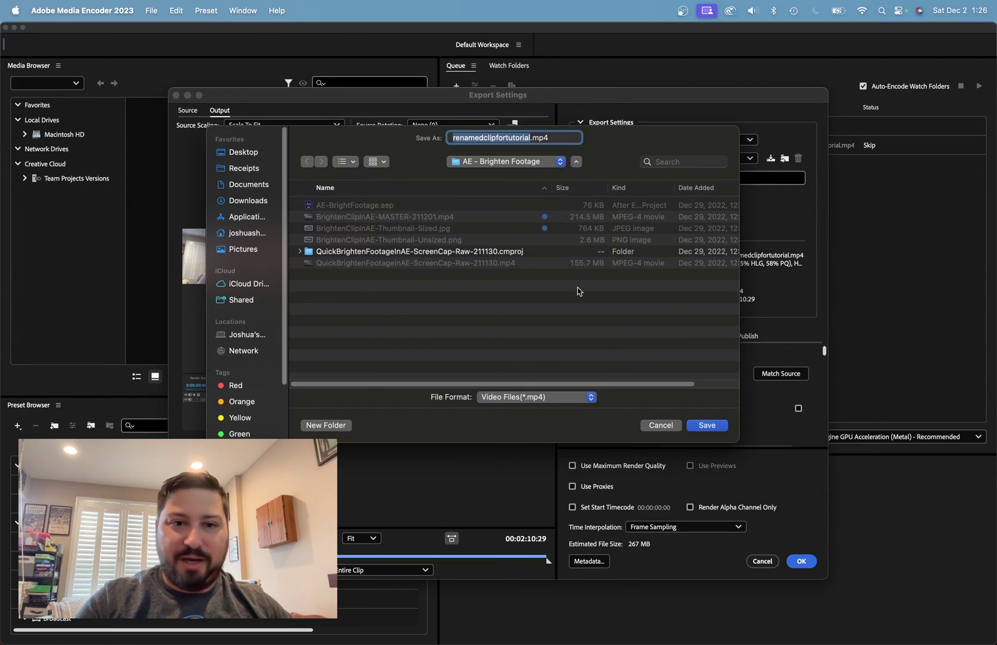
{"action": "left_click", "coordinate": [663, 426]}
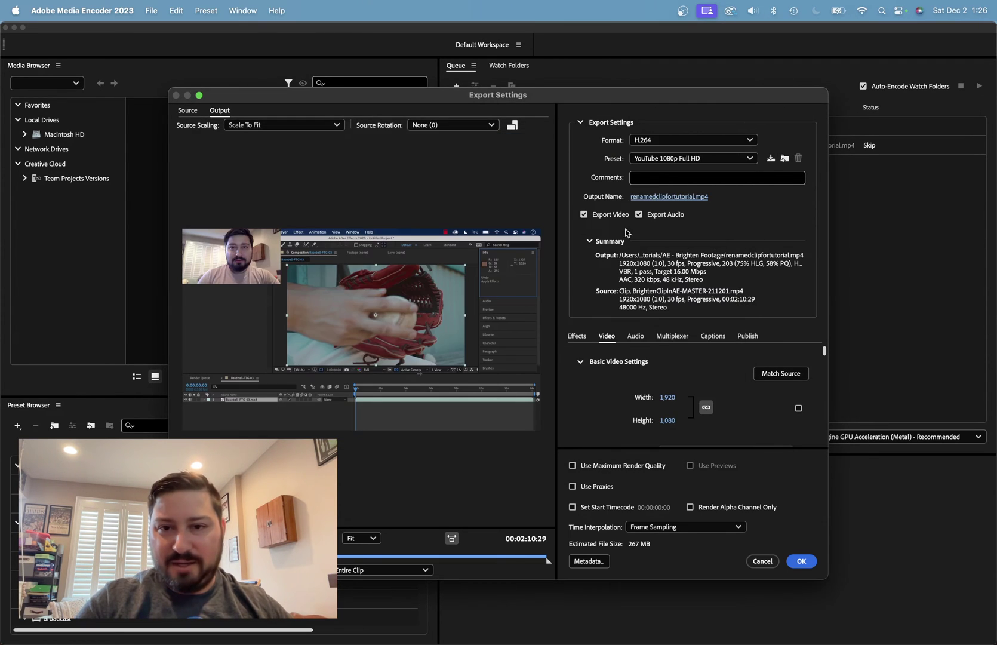
{"action": "left_click", "coordinate": [659, 141]}
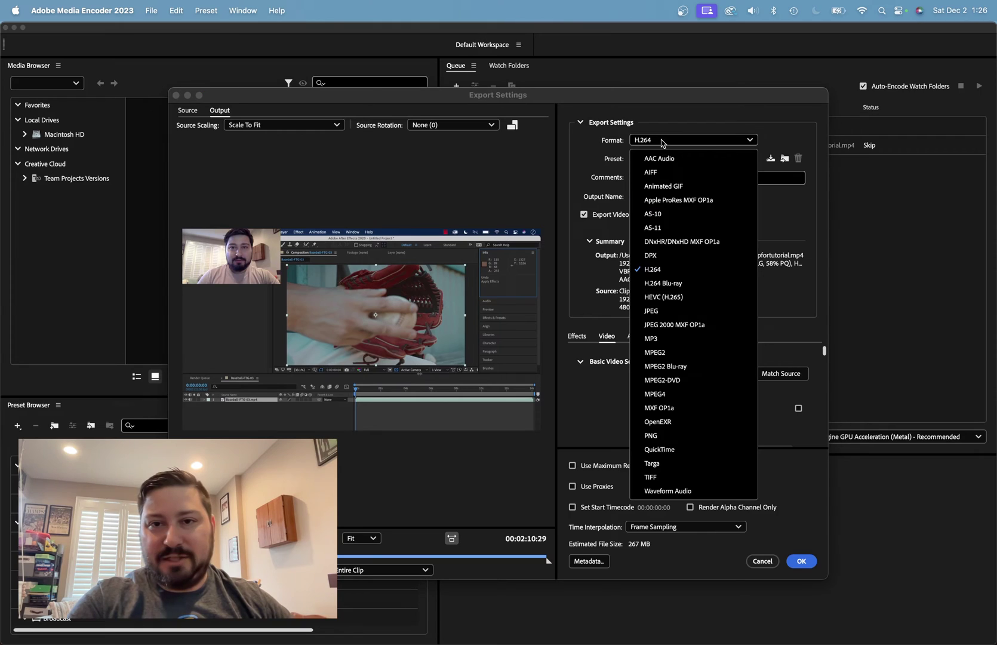
{"action": "left_click", "coordinate": [594, 152]}
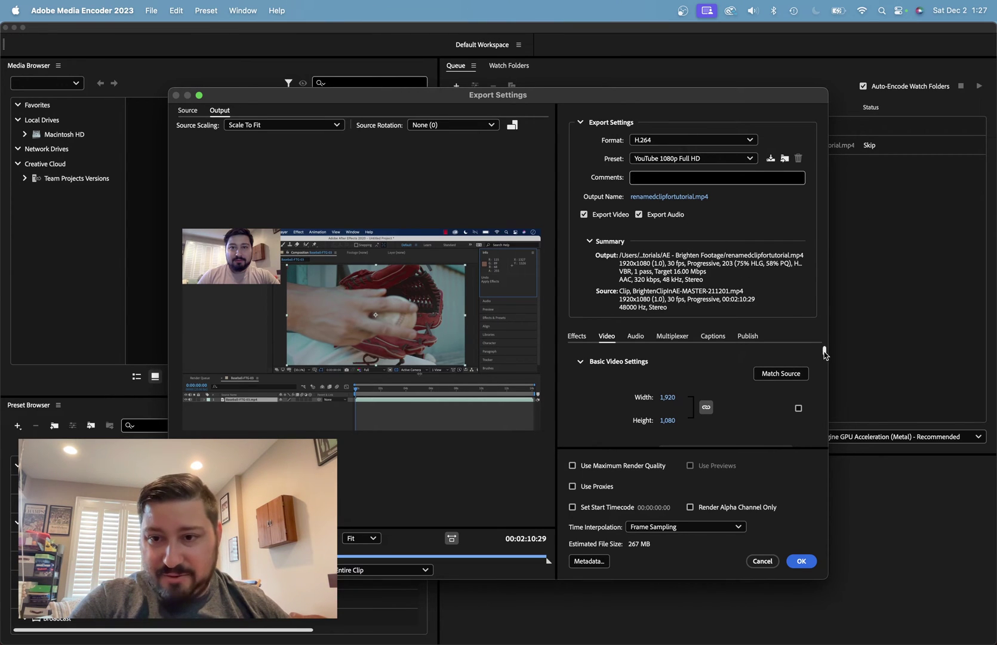
Step: Scroll the Video settings down to Bitrate Settings showing VBR, 1 pass, 16 Mbps target
{"action": "scroll", "coordinate": [825, 353], "scroll_direction": "down", "scroll_amount": 2}
{"action": "scroll", "coordinate": [825, 352], "scroll_direction": "up", "scroll_amount": 2}
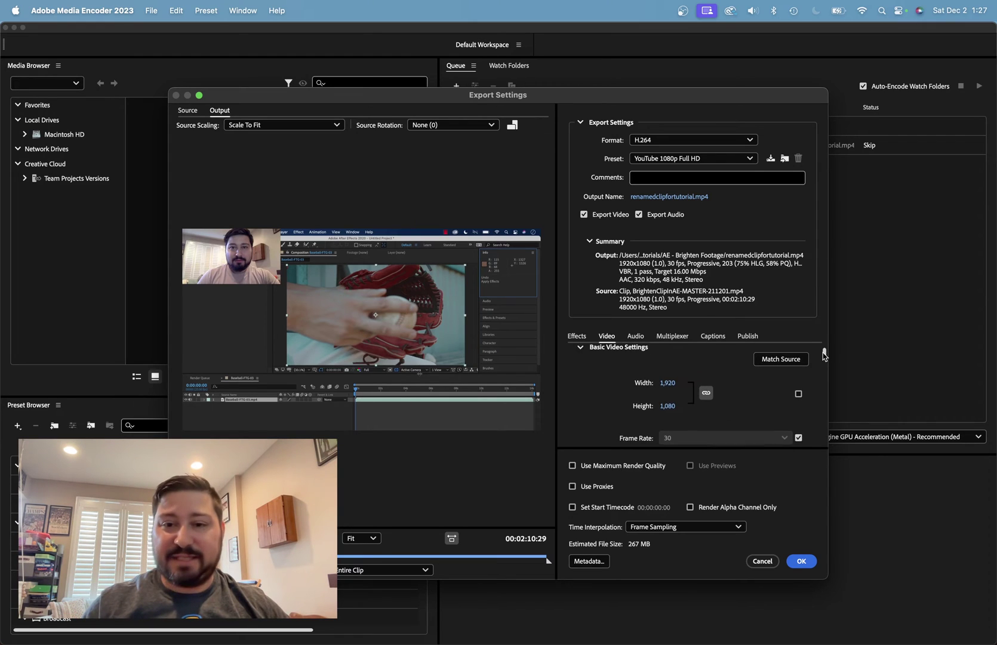
{"action": "left_click_drag", "start_coordinate": [825, 352], "coordinate": [825, 356]}
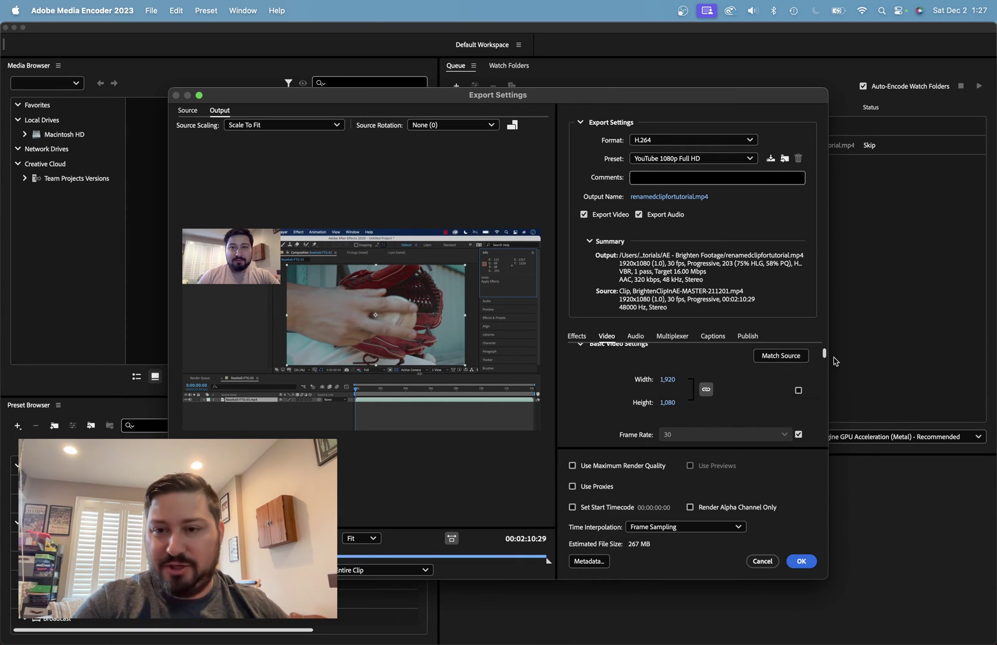
{"action": "scroll", "coordinate": [826, 357], "scroll_direction": "down", "scroll_amount": 3}
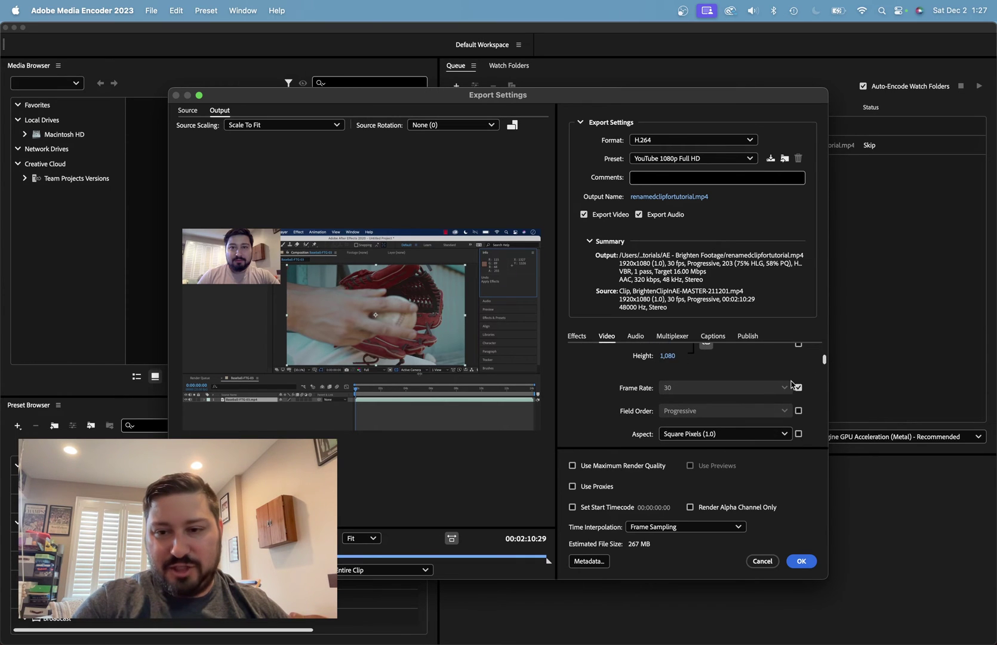
{"action": "left_click_drag", "start_coordinate": [824, 363], "coordinate": [816, 434]}
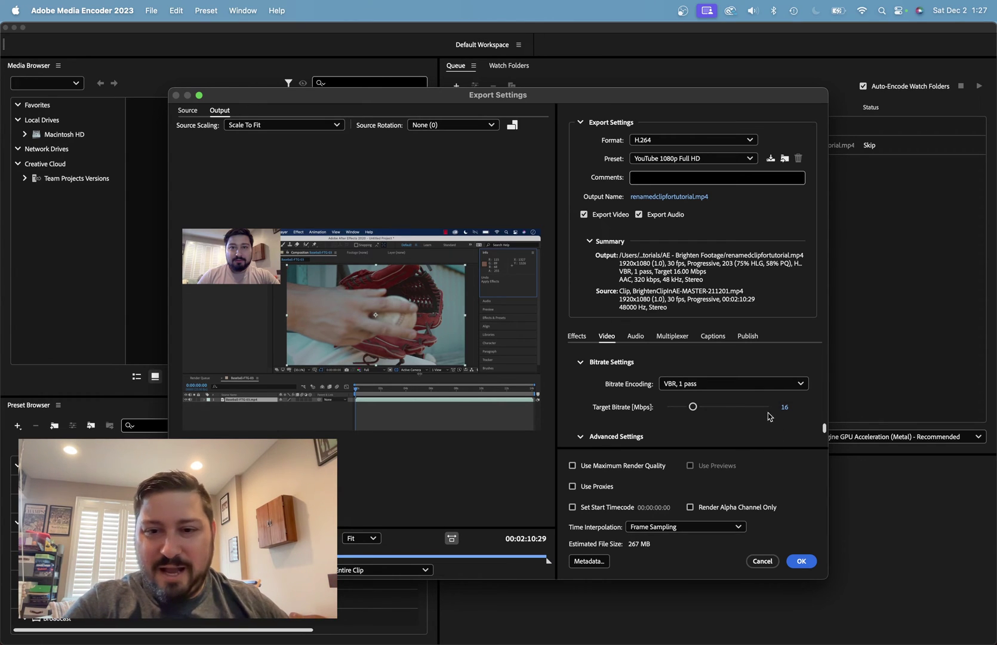
Step: Lower the target bitrate to 11.5 Mbps, after first trying 12 Mbps
{"action": "left_click", "coordinate": [785, 408]}
{"action": "type", "text": "12"}
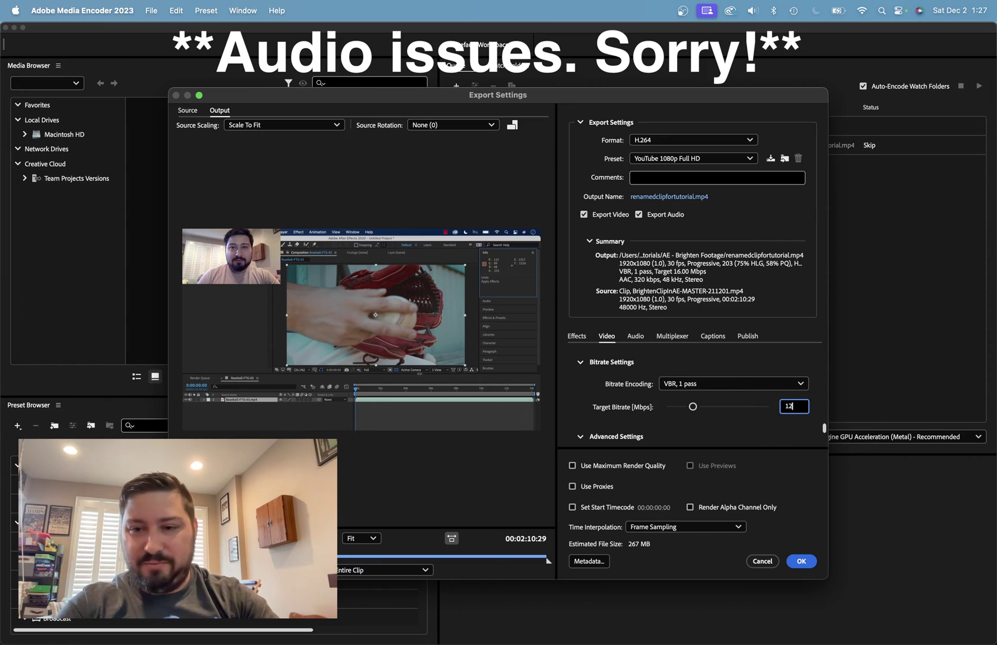
{"action": "key", "text": "Return"}
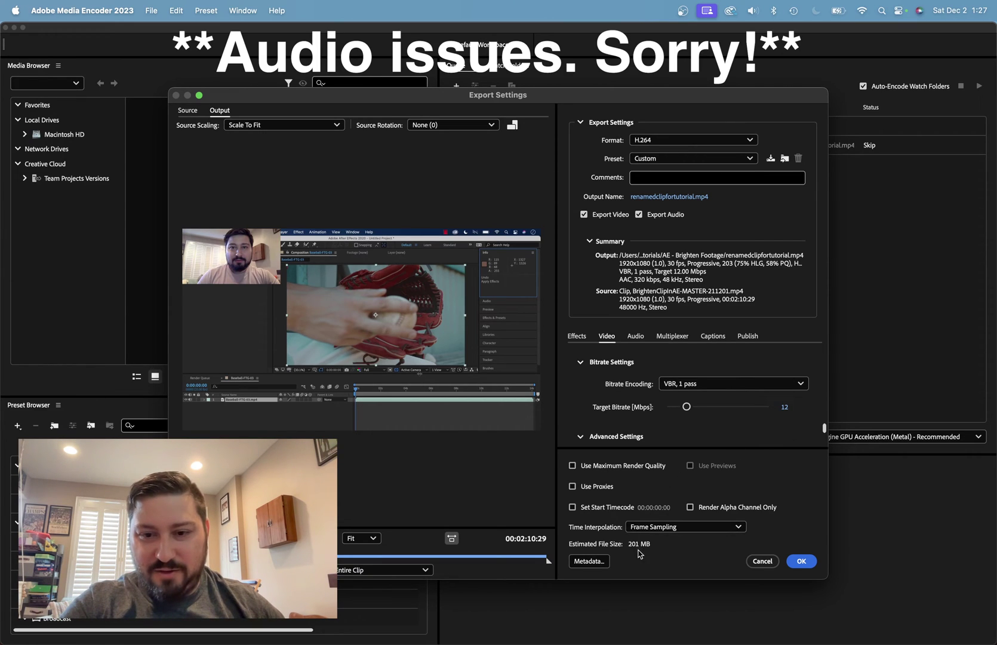
{"action": "left_click", "coordinate": [785, 410]}
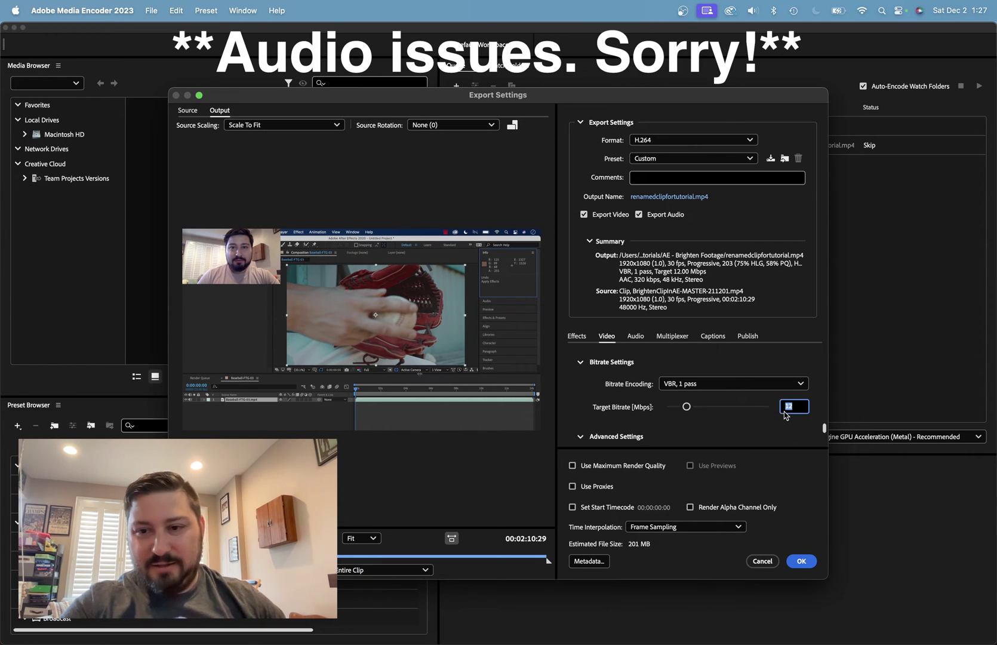
{"action": "type", "text": "11"}
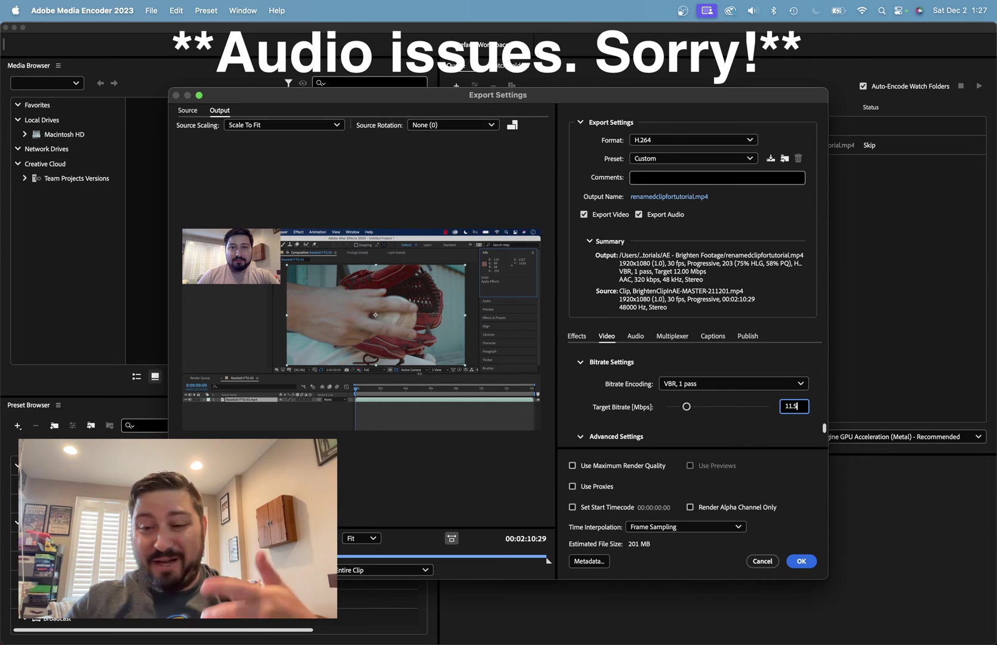
{"action": "type", "text": ".5"}
{"action": "left_click", "coordinate": [775, 434]}
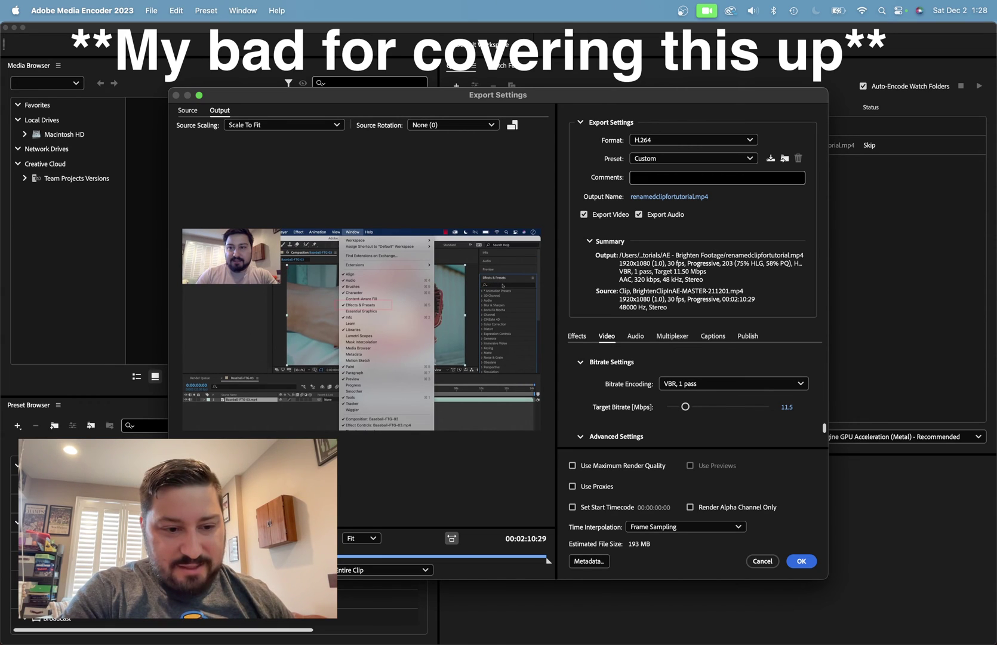
Step: Drag the in and out points to trim the export to a 00:00:38:26 section
{"action": "left_click_drag", "start_coordinate": [178, 557], "coordinate": [260, 557]}
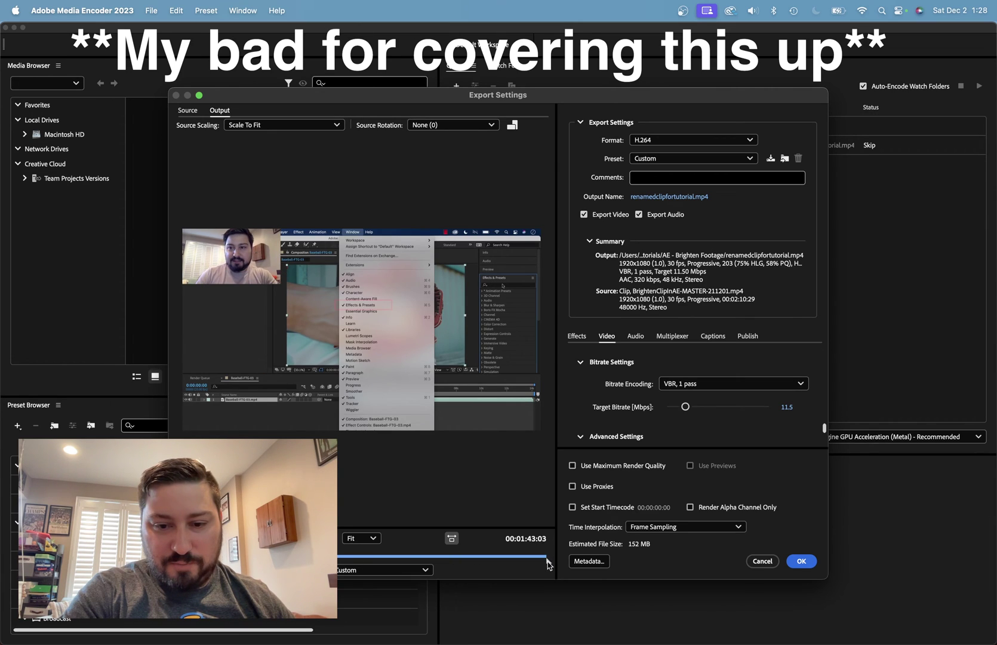
{"action": "left_click_drag", "start_coordinate": [547, 556], "coordinate": [300, 557]}
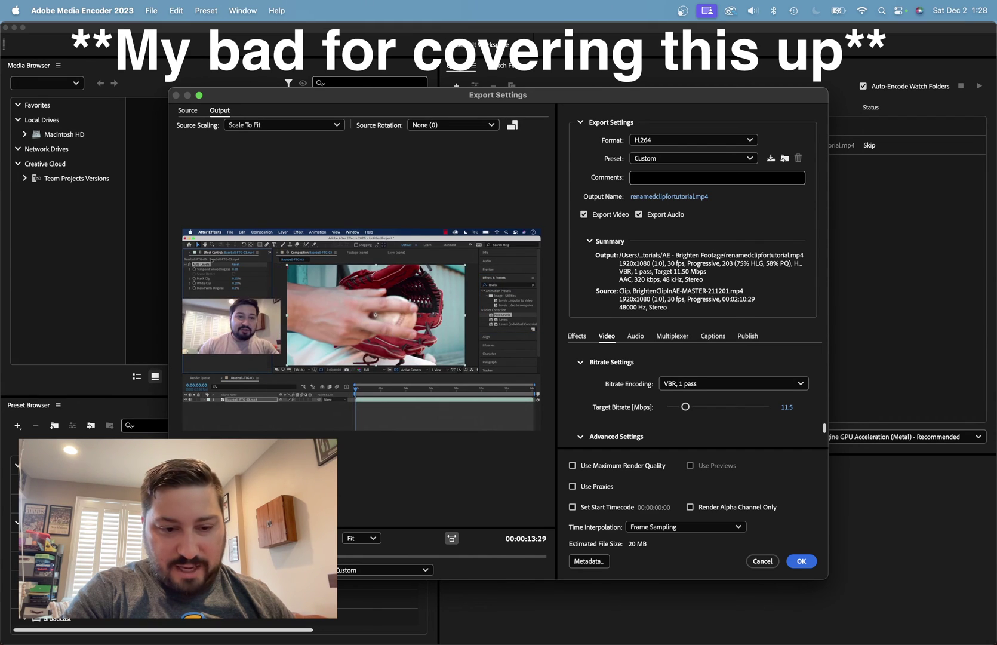
{"action": "left_click", "coordinate": [392, 556]}
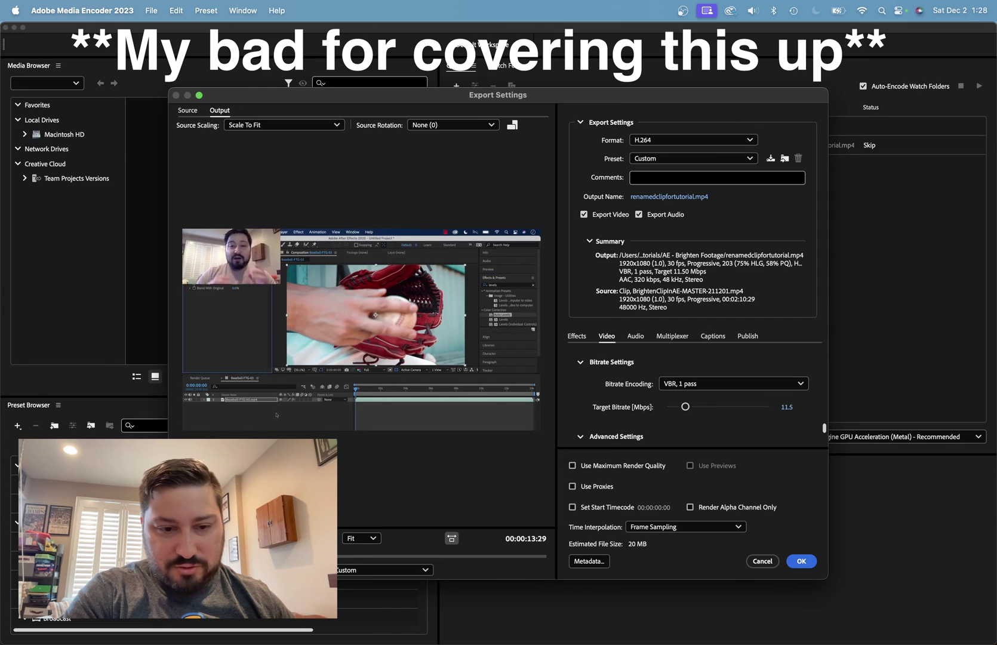
{"action": "left_click_drag", "start_coordinate": [395, 556], "coordinate": [341, 555]}
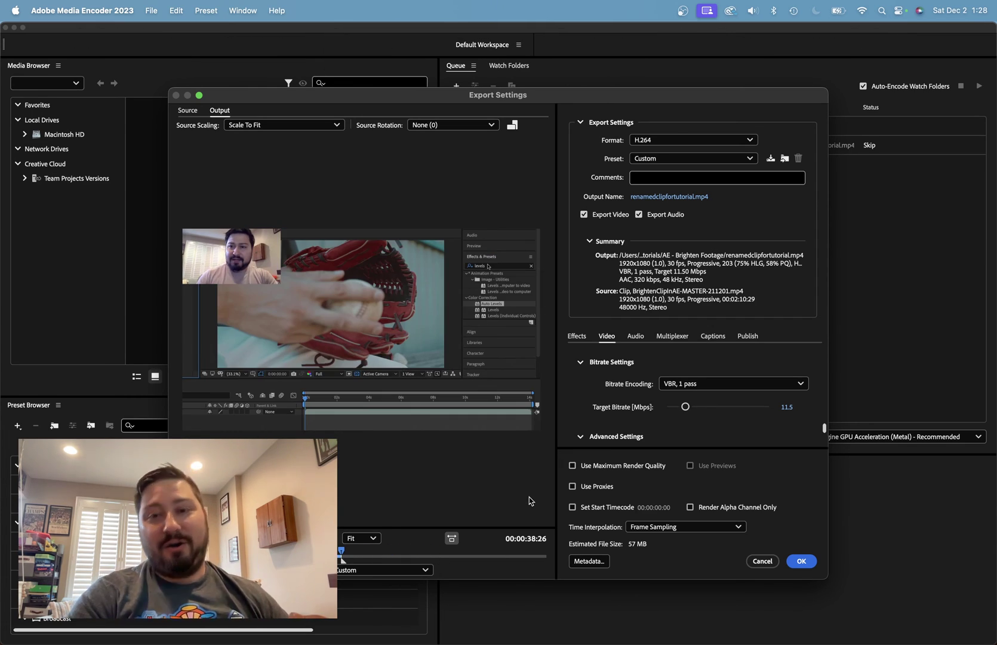
Step: Encode the queued job and select the 56.5 MB renamedclipfortutorial.mp4 in Finder's AE - Brighten Footage folder
{"action": "left_click", "coordinate": [801, 562]}
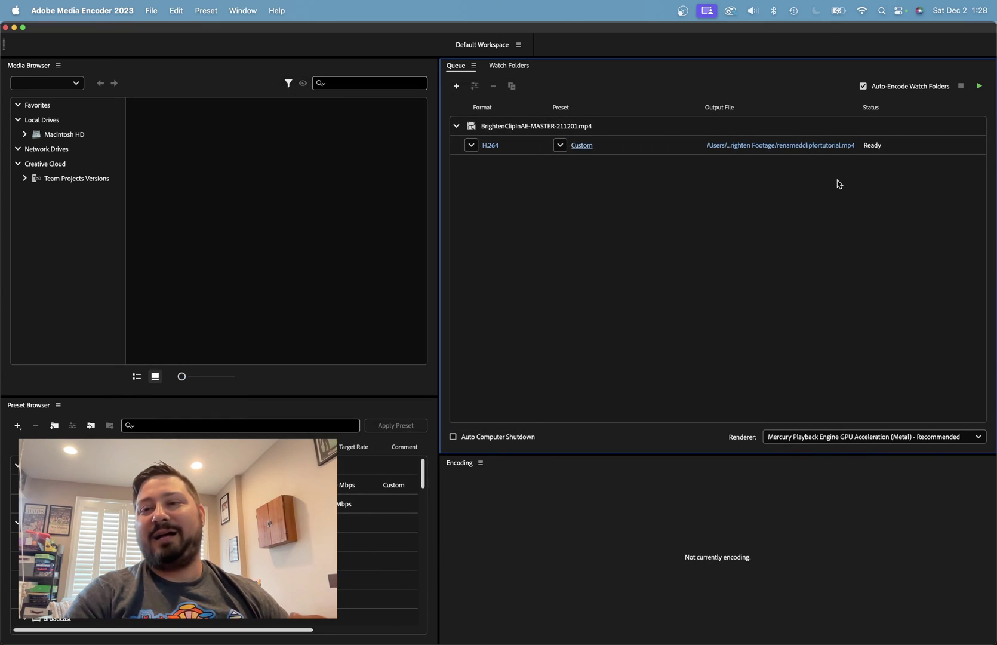
{"action": "left_click", "coordinate": [977, 88]}
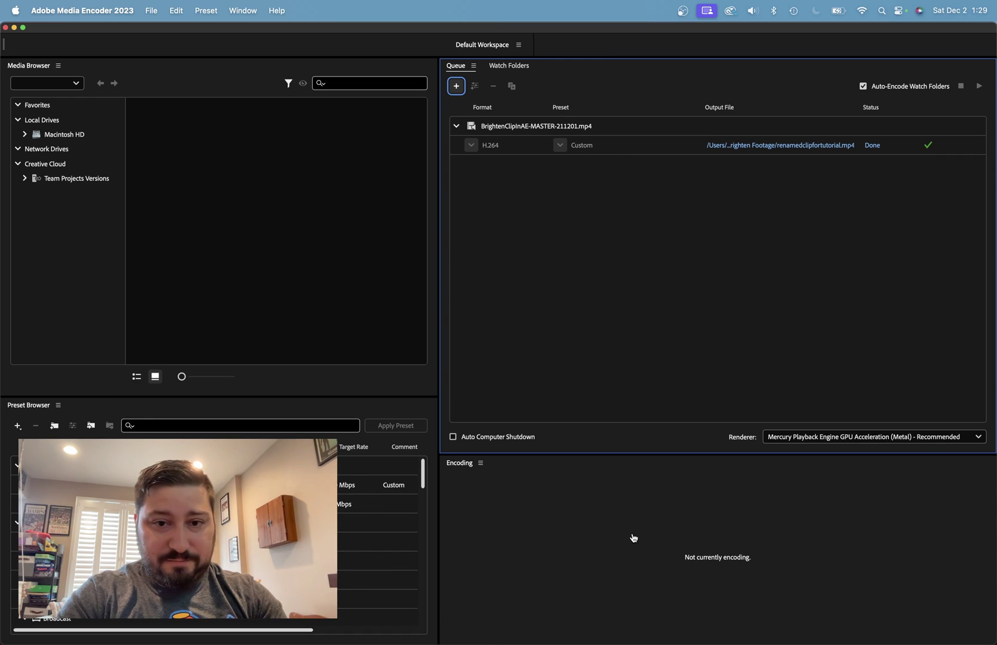
{"action": "key", "text": "super+Tab"}
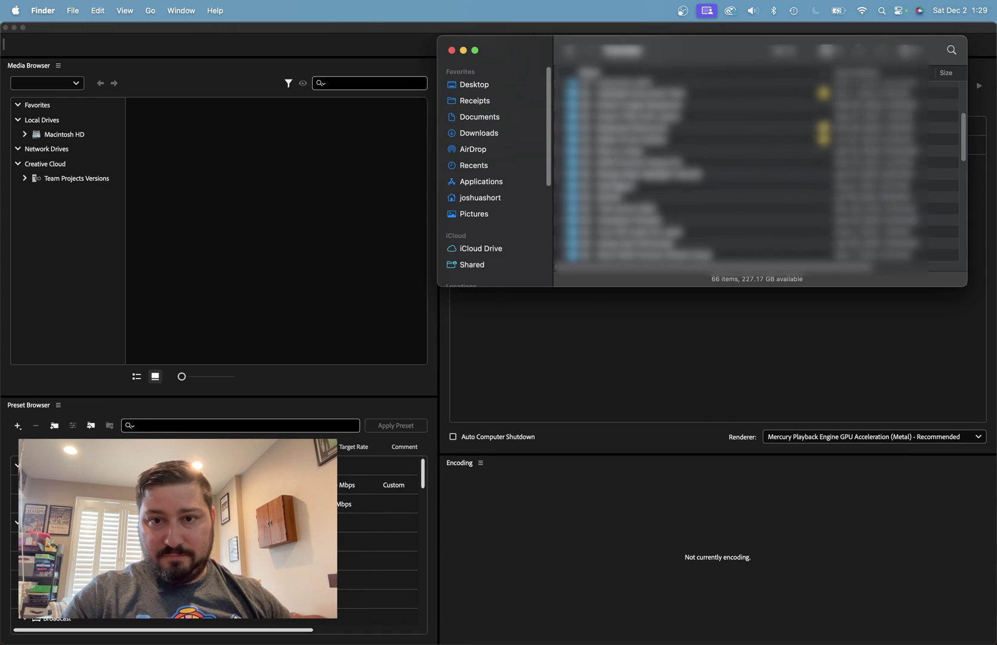
{"action": "double_click", "coordinate": [705, 126]}
{"action": "left_click", "coordinate": [706, 162]}
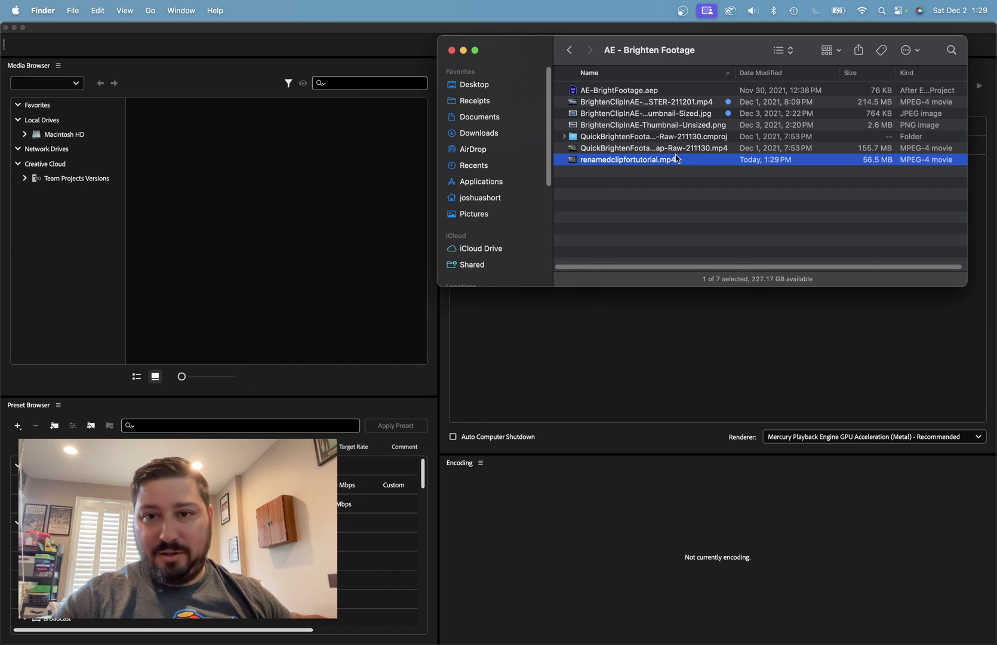